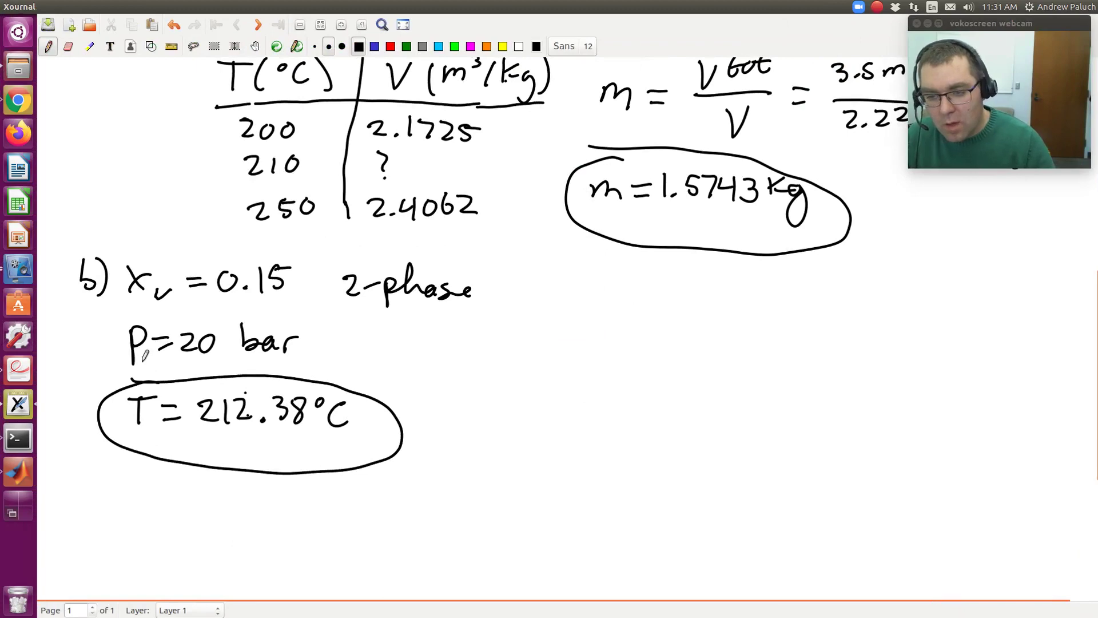
{"action": "key", "text": "alt+Tab"}
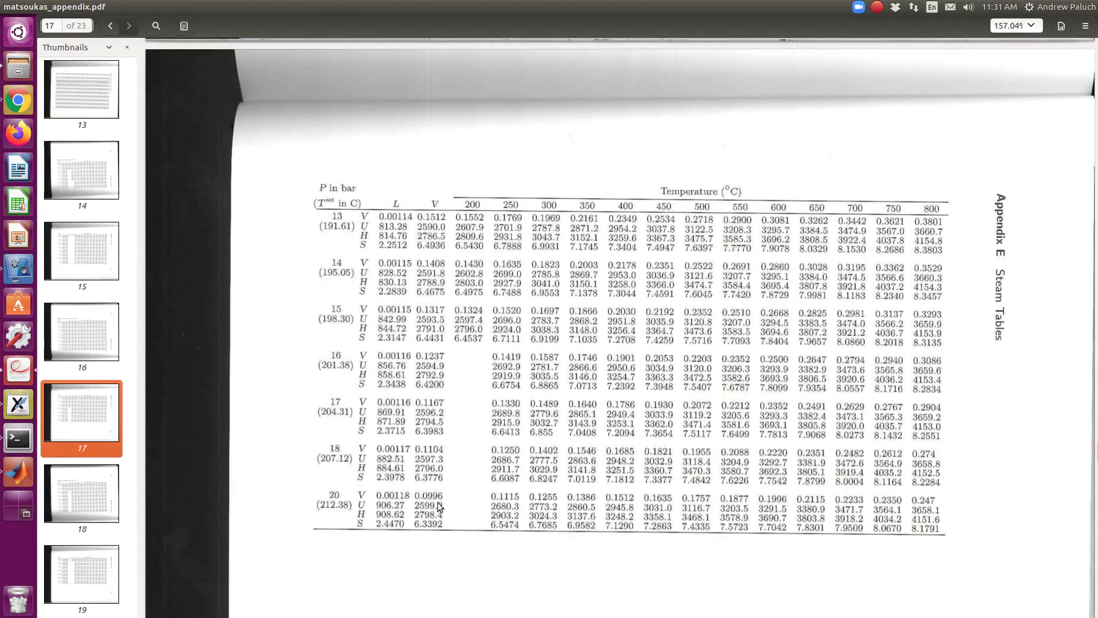
{"action": "key", "text": "alt+Tab"}
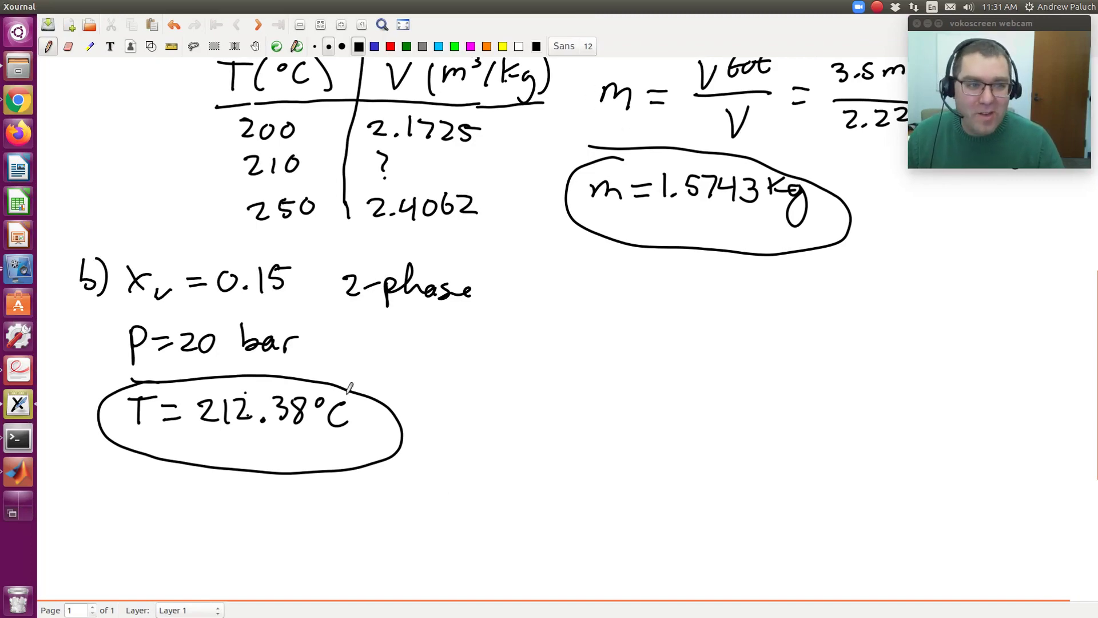
Scroll up and down through the problem to review it before starting part c.
{"action": "scroll", "coordinate": [344, 383], "scroll_direction": "down", "scroll_amount": 2}
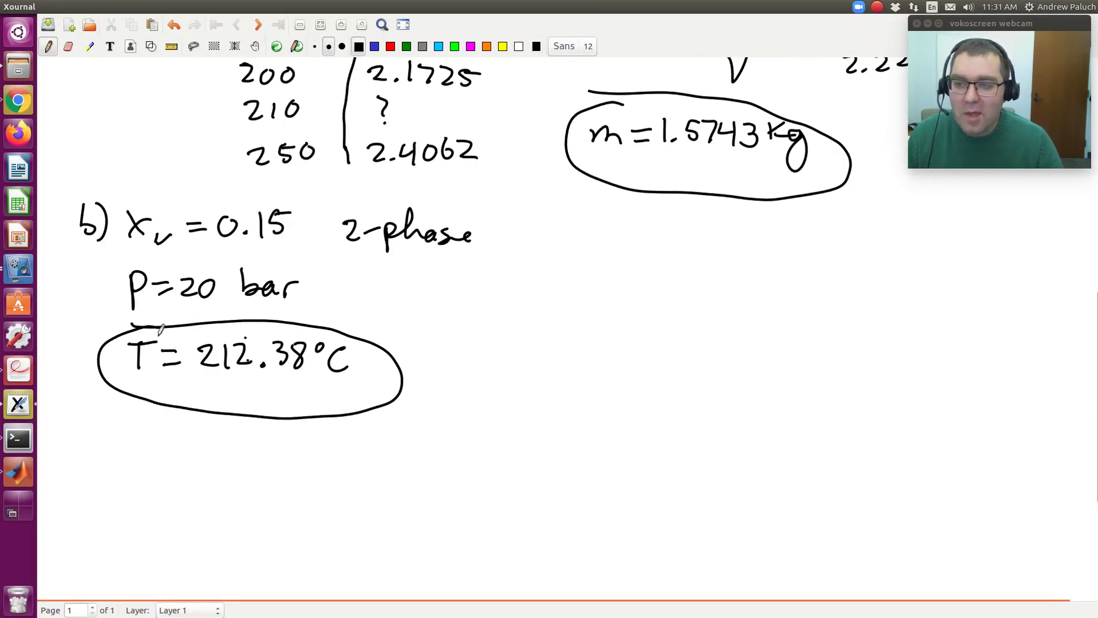
{"action": "scroll", "coordinate": [234, 361], "scroll_direction": "down", "scroll_amount": 2}
{"action": "scroll", "coordinate": [252, 359], "scroll_direction": "up", "scroll_amount": 18}
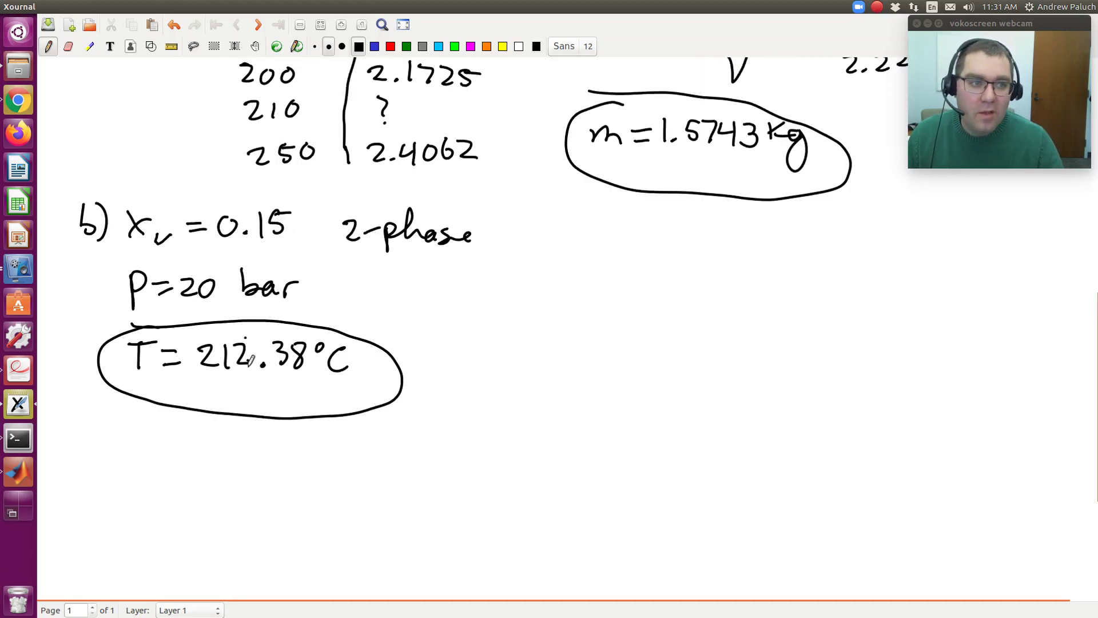
{"action": "scroll", "coordinate": [266, 349], "scroll_direction": "up", "scroll_amount": 2}
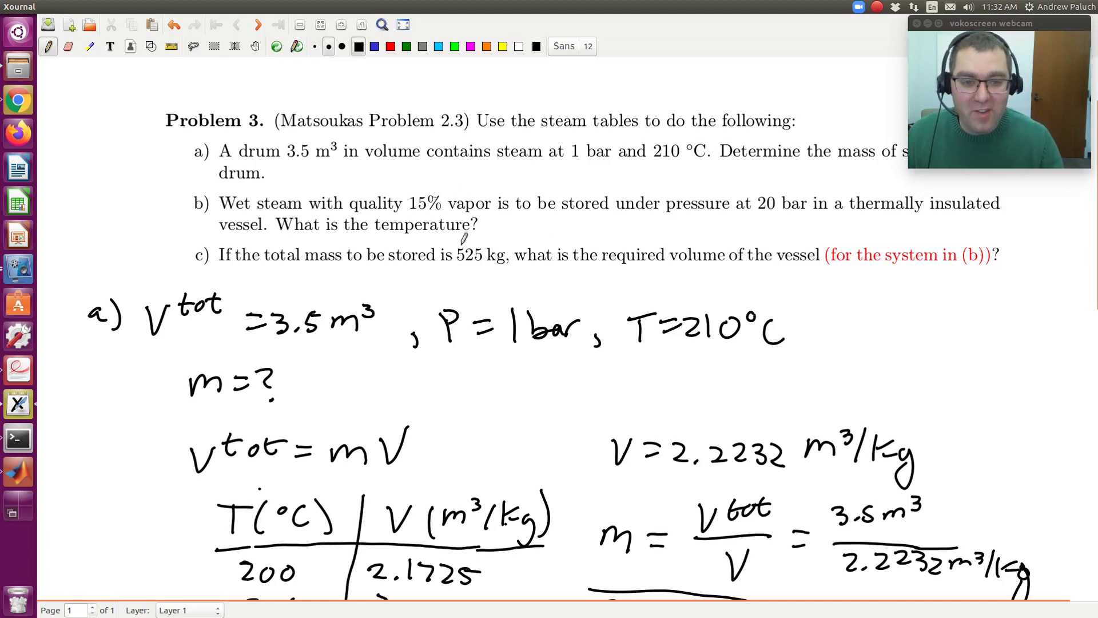
{"action": "scroll", "coordinate": [465, 223], "scroll_direction": "down", "scroll_amount": 10}
{"action": "scroll", "coordinate": [466, 284], "scroll_direction": "up", "scroll_amount": 1}
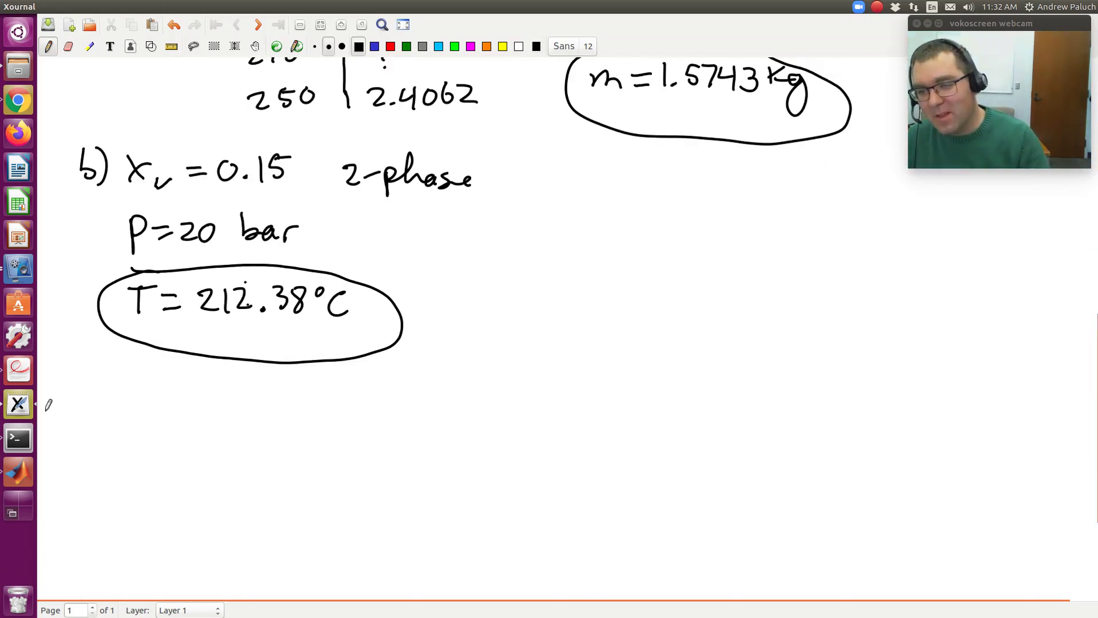
Handwrite the label 'c) m=' under part b's circled temperature answer.
{"action": "left_click_drag", "start_coordinate": [96, 395], "coordinate": [94, 419]}
{"action": "mouse_move", "coordinate": [104, 382]}
{"action": "left_mouse_down"}
{"action": "mouse_move", "coordinate": [110, 422]}
{"action": "mouse_move", "coordinate": [167, 407]}
{"action": "mouse_move", "coordinate": [182, 420]}
{"action": "left_mouse_up"}
{"action": "left_click_drag", "start_coordinate": [185, 403], "coordinate": [215, 412]}
{"action": "scroll", "coordinate": [226, 394], "scroll_direction": "up", "scroll_amount": 10}
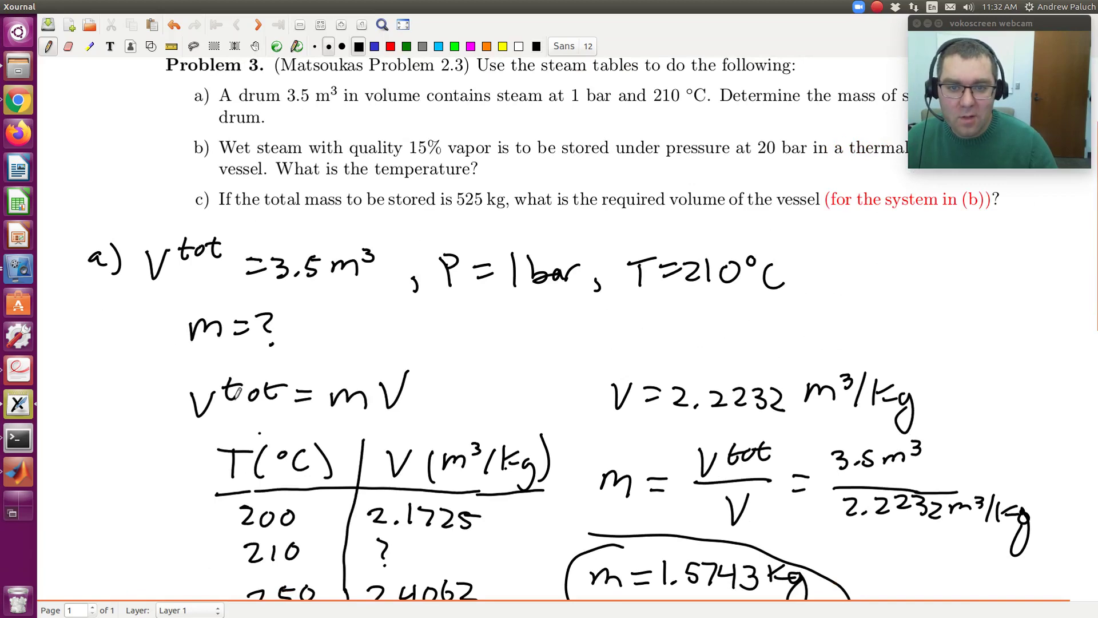
{"action": "scroll", "coordinate": [231, 389], "scroll_direction": "down", "scroll_amount": 9}
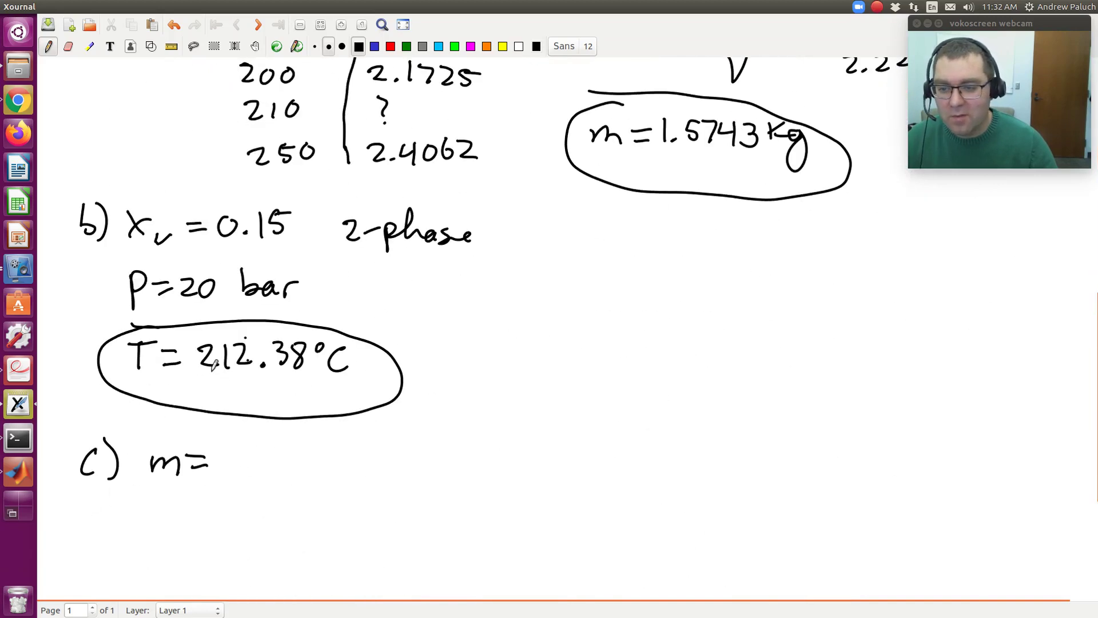
Write the given mass 525 Kg after 'm='.
{"action": "mouse_move", "coordinate": [221, 447]}
{"action": "left_mouse_down"}
{"action": "mouse_move", "coordinate": [230, 461]}
{"action": "mouse_move", "coordinate": [218, 469]}
{"action": "left_mouse_up"}
{"action": "mouse_move", "coordinate": [222, 446]}
{"action": "left_mouse_down"}
{"action": "mouse_move", "coordinate": [302, 445]}
{"action": "mouse_move", "coordinate": [308, 466]}
{"action": "mouse_move", "coordinate": [328, 473]}
{"action": "mouse_move", "coordinate": [322, 444]}
{"action": "left_mouse_up"}
{"action": "scroll", "coordinate": [320, 446], "scroll_direction": "down", "scroll_amount": 2}
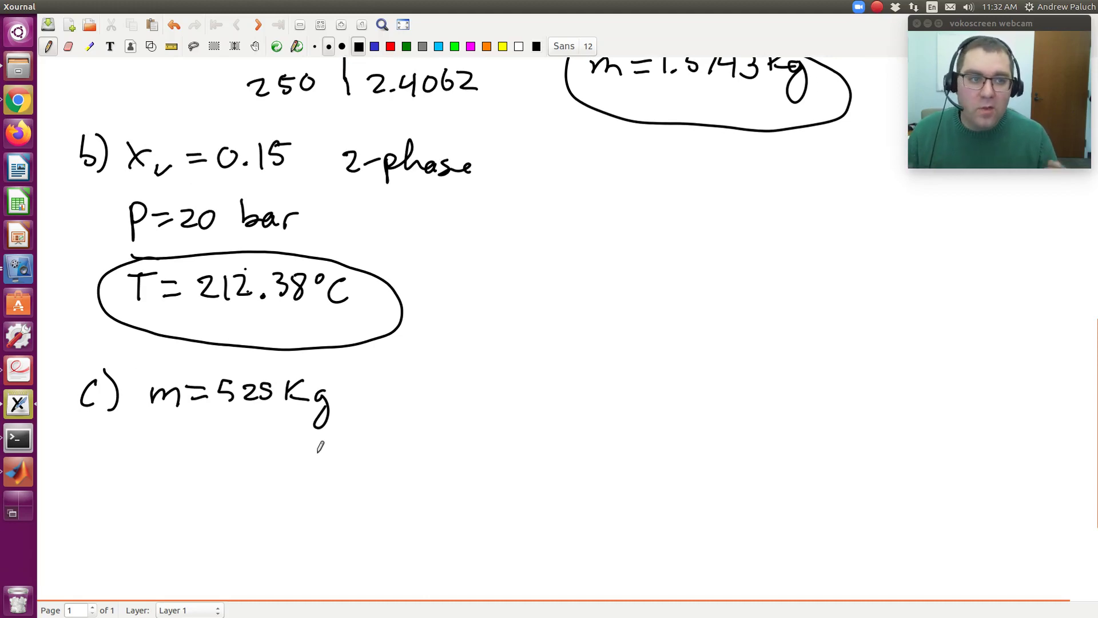
{"action": "left_click_drag", "start_coordinate": [345, 455], "coordinate": [319, 592]}
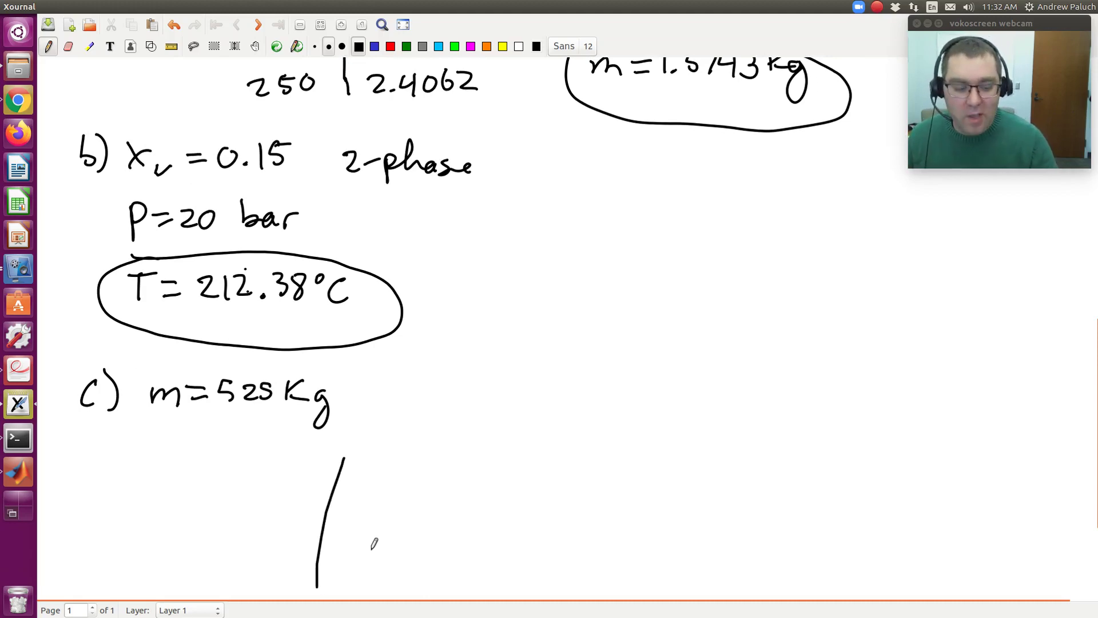
{"action": "scroll", "coordinate": [374, 543], "scroll_direction": "up", "scroll_amount": 2}
{"action": "scroll", "coordinate": [374, 543], "scroll_direction": "up", "scroll_amount": 10}
{"action": "scroll", "coordinate": [451, 500], "scroll_direction": "down", "scroll_amount": 9}
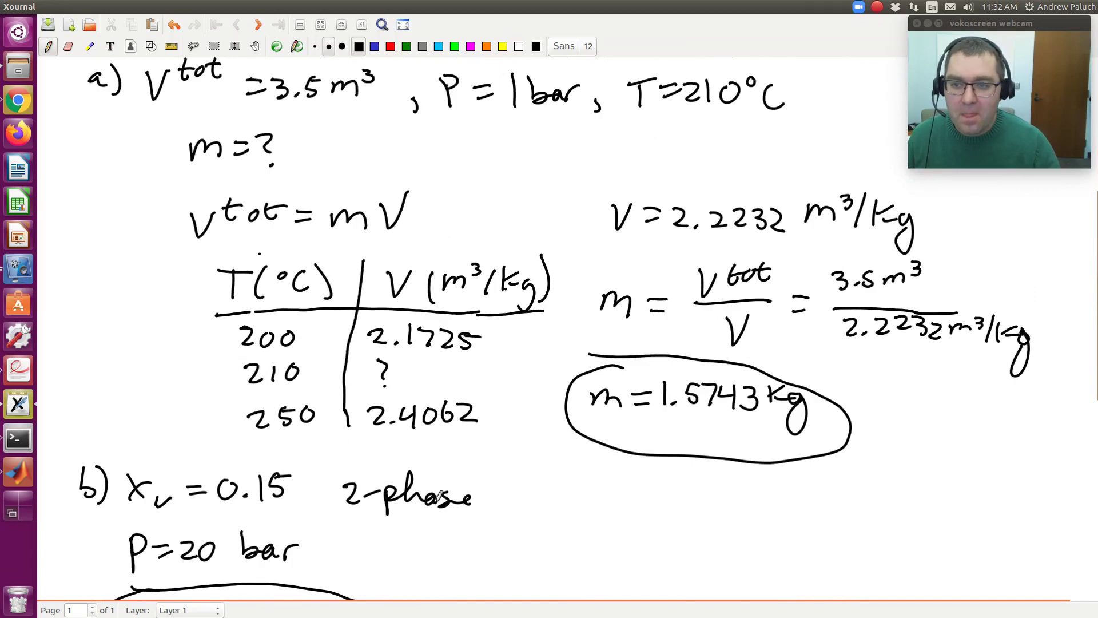
{"action": "scroll", "coordinate": [452, 499], "scroll_direction": "down", "scroll_amount": 8}
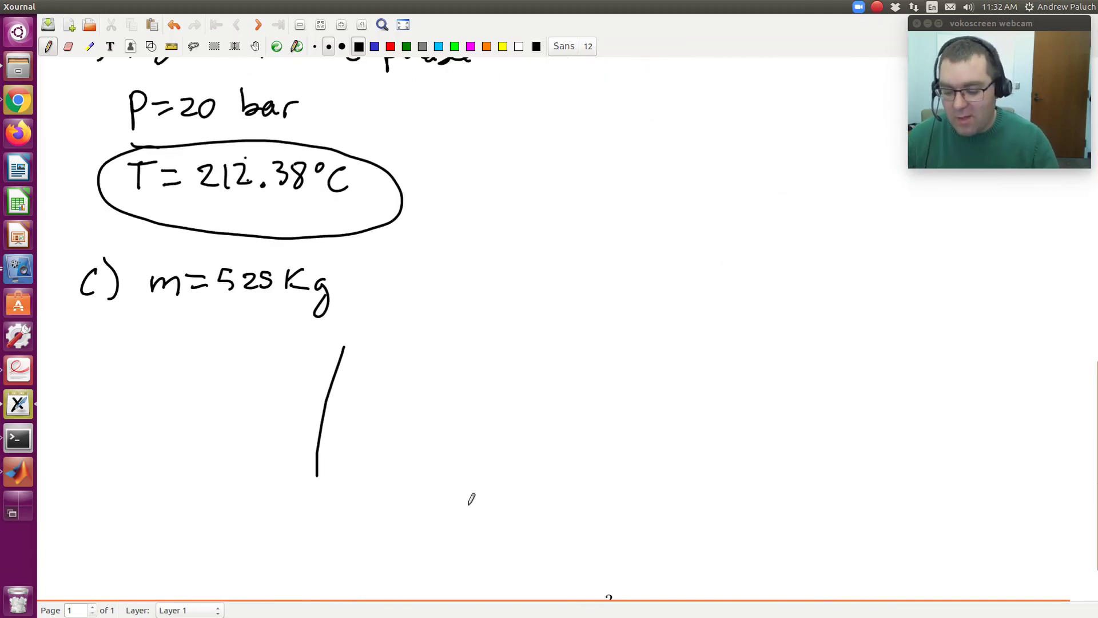
Undo the stray stroke below the mass and write 'Vtot = mV' beneath it.
{"action": "key", "text": "ctrl+z"}
{"action": "mouse_move", "coordinate": [166, 329]}
{"action": "left_mouse_down"}
{"action": "mouse_move", "coordinate": [229, 325]}
{"action": "mouse_move", "coordinate": [271, 343]}
{"action": "mouse_move", "coordinate": [266, 351]}
{"action": "mouse_move", "coordinate": [310, 338]}
{"action": "mouse_move", "coordinate": [342, 352]}
{"action": "mouse_move", "coordinate": [360, 324]}
{"action": "left_mouse_up"}
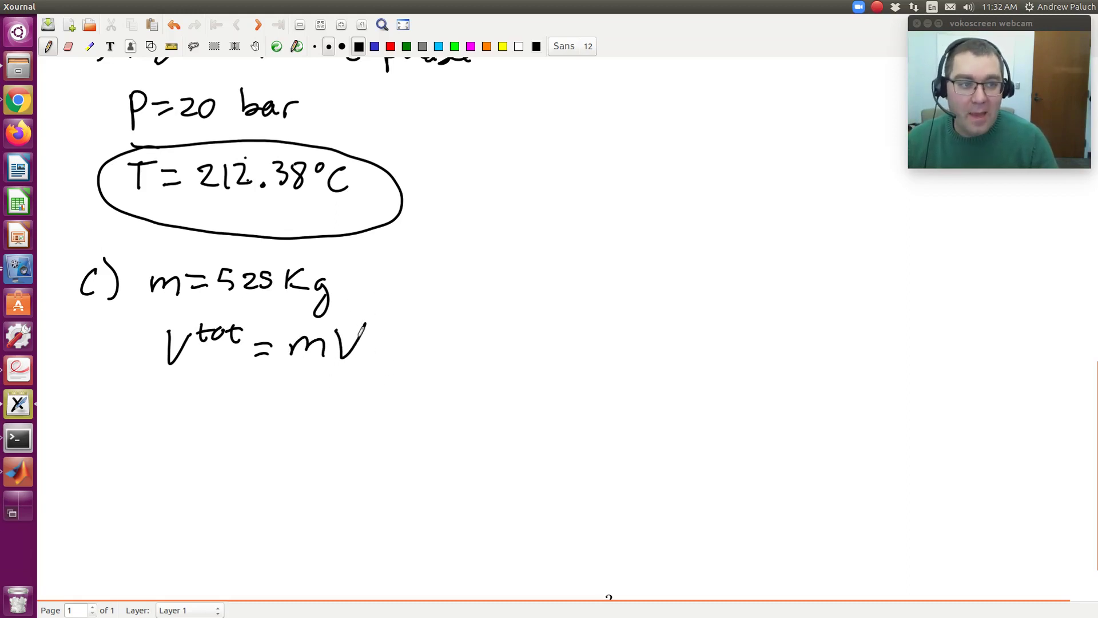
{"action": "scroll", "coordinate": [362, 330], "scroll_direction": "up", "scroll_amount": 4}
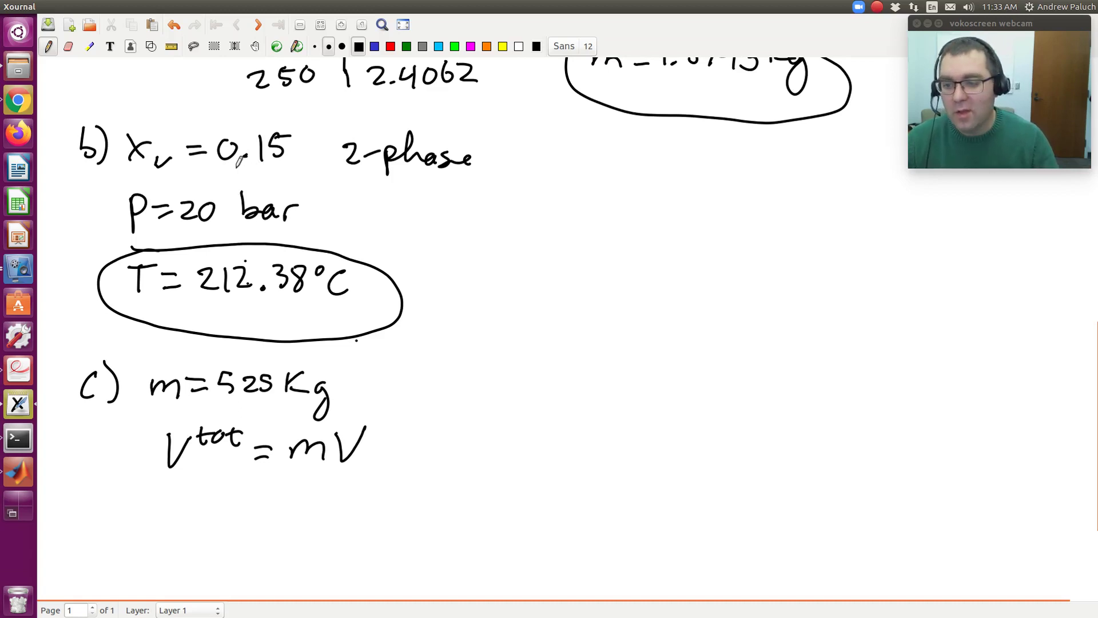
{"action": "scroll", "coordinate": [302, 583], "scroll_direction": "down", "scroll_amount": 5}
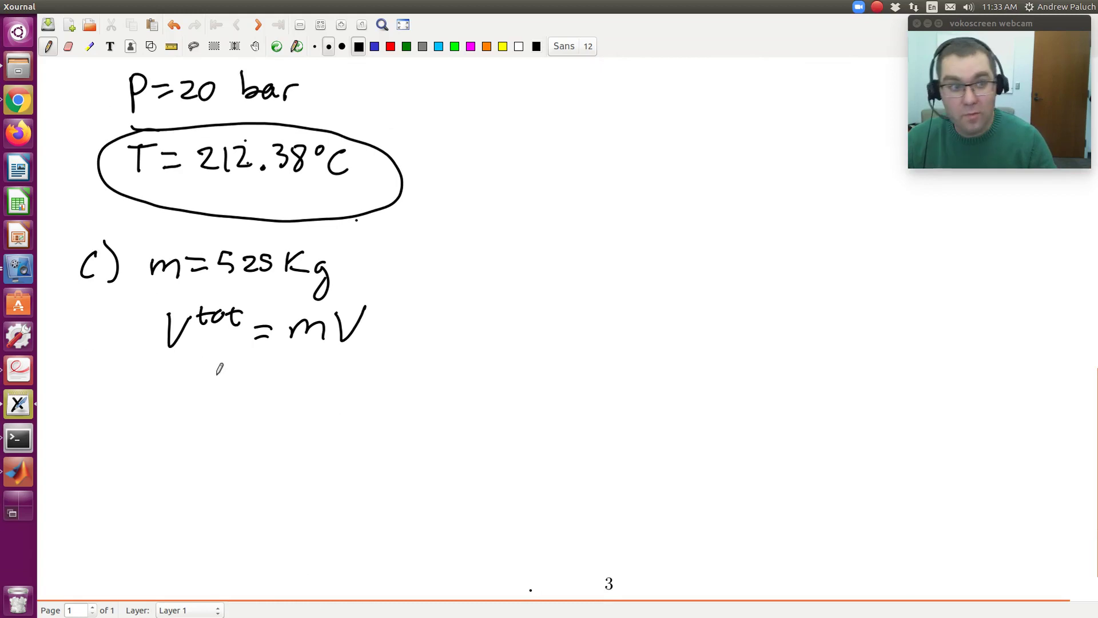
Write the line V = x^L V^L,sat + x^v V^v,sat.
{"action": "mouse_move", "coordinate": [166, 394]}
{"action": "left_mouse_down"}
{"action": "mouse_move", "coordinate": [198, 390]}
{"action": "mouse_move", "coordinate": [225, 416]}
{"action": "mouse_move", "coordinate": [278, 395]}
{"action": "mouse_move", "coordinate": [274, 424]}
{"action": "mouse_move", "coordinate": [261, 424]}
{"action": "left_mouse_up"}
{"action": "key", "text": "ctrl+z"}
{"action": "mouse_move", "coordinate": [280, 398]}
{"action": "left_mouse_down"}
{"action": "mouse_move", "coordinate": [293, 407]}
{"action": "mouse_move", "coordinate": [332, 395]}
{"action": "mouse_move", "coordinate": [353, 412]}
{"action": "mouse_move", "coordinate": [367, 404]}
{"action": "left_mouse_up"}
{"action": "left_click_drag", "start_coordinate": [378, 398], "coordinate": [389, 397]}
{"action": "left_click_drag", "start_coordinate": [391, 388], "coordinate": [390, 402]}
{"action": "left_click_drag", "start_coordinate": [385, 397], "coordinate": [417, 413]}
{"action": "left_click_drag", "start_coordinate": [409, 406], "coordinate": [466, 420]}
{"action": "mouse_move", "coordinate": [475, 393]}
{"action": "left_mouse_down"}
{"action": "mouse_move", "coordinate": [448, 420]}
{"action": "mouse_move", "coordinate": [492, 387]}
{"action": "mouse_move", "coordinate": [506, 401]}
{"action": "mouse_move", "coordinate": [551, 387]}
{"action": "mouse_move", "coordinate": [558, 408]}
{"action": "mouse_move", "coordinate": [612, 389]}
{"action": "left_mouse_up"}
{"action": "mouse_move", "coordinate": [171, 466]}
{"action": "left_mouse_down"}
{"action": "mouse_move", "coordinate": [183, 488]}
{"action": "mouse_move", "coordinate": [230, 473]}
{"action": "left_mouse_up"}
Below it, rewrite the equation as V = (1−x^L) V^L,sat + x^v V^v,sat.
{"action": "left_click_drag", "start_coordinate": [210, 487], "coordinate": [276, 481]}
{"action": "mouse_move", "coordinate": [280, 472]}
{"action": "left_mouse_down"}
{"action": "mouse_move", "coordinate": [320, 484]}
{"action": "mouse_move", "coordinate": [306, 487]}
{"action": "left_mouse_up"}
{"action": "mouse_move", "coordinate": [330, 446]}
{"action": "left_mouse_down"}
{"action": "mouse_move", "coordinate": [334, 470]}
{"action": "mouse_move", "coordinate": [356, 477]}
{"action": "mouse_move", "coordinate": [348, 492]}
{"action": "mouse_move", "coordinate": [395, 457]}
{"action": "mouse_move", "coordinate": [411, 461]}
{"action": "left_mouse_up"}
{"action": "mouse_move", "coordinate": [416, 461]}
{"action": "left_mouse_down"}
{"action": "mouse_move", "coordinate": [413, 470]}
{"action": "mouse_move", "coordinate": [422, 464]}
{"action": "left_mouse_up"}
{"action": "mouse_move", "coordinate": [447, 454]}
{"action": "left_mouse_down"}
{"action": "mouse_move", "coordinate": [454, 465]}
{"action": "mouse_move", "coordinate": [462, 452]}
{"action": "mouse_move", "coordinate": [486, 486]}
{"action": "mouse_move", "coordinate": [495, 475]}
{"action": "mouse_move", "coordinate": [536, 492]}
{"action": "left_mouse_up"}
{"action": "mouse_move", "coordinate": [540, 465]}
{"action": "left_mouse_down"}
{"action": "mouse_move", "coordinate": [519, 498]}
{"action": "mouse_move", "coordinate": [558, 461]}
{"action": "mouse_move", "coordinate": [597, 468]}
{"action": "mouse_move", "coordinate": [653, 447]}
{"action": "mouse_move", "coordinate": [649, 476]}
{"action": "left_mouse_up"}
{"action": "left_click_drag", "start_coordinate": [641, 463], "coordinate": [655, 460]}
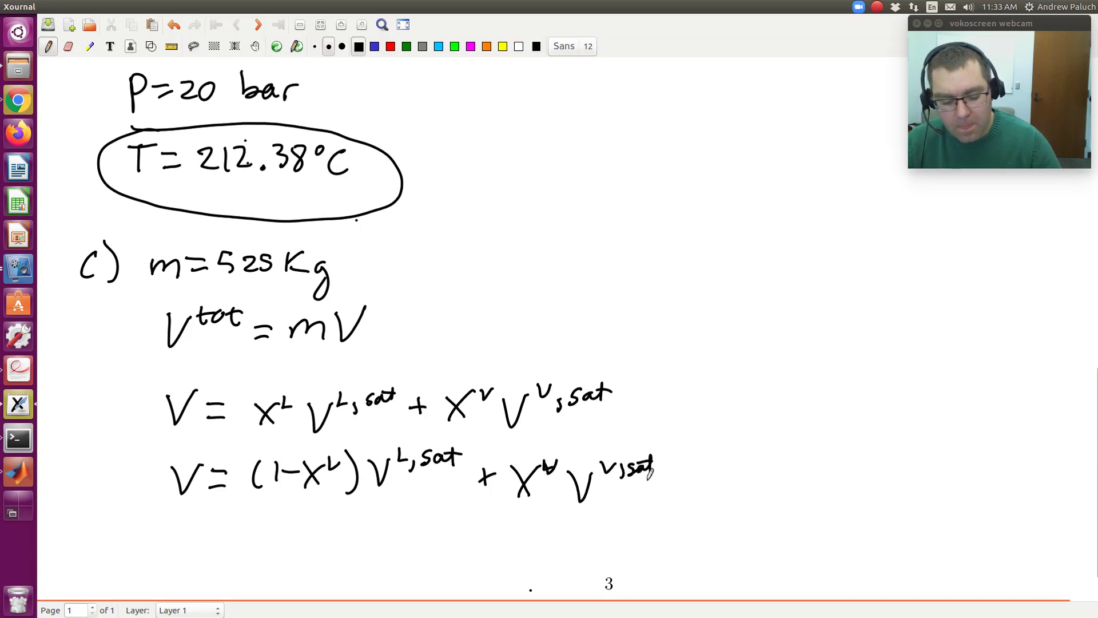
{"action": "scroll", "coordinate": [648, 474], "scroll_direction": "down", "scroll_amount": 2}
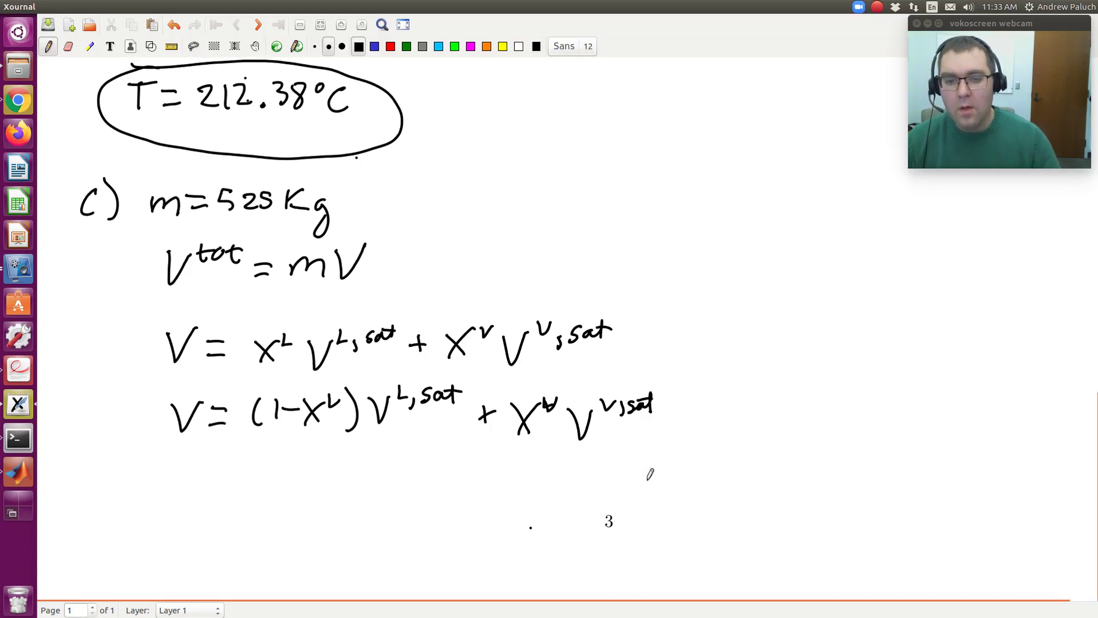
{"action": "left_click", "coordinate": [127, 6]}
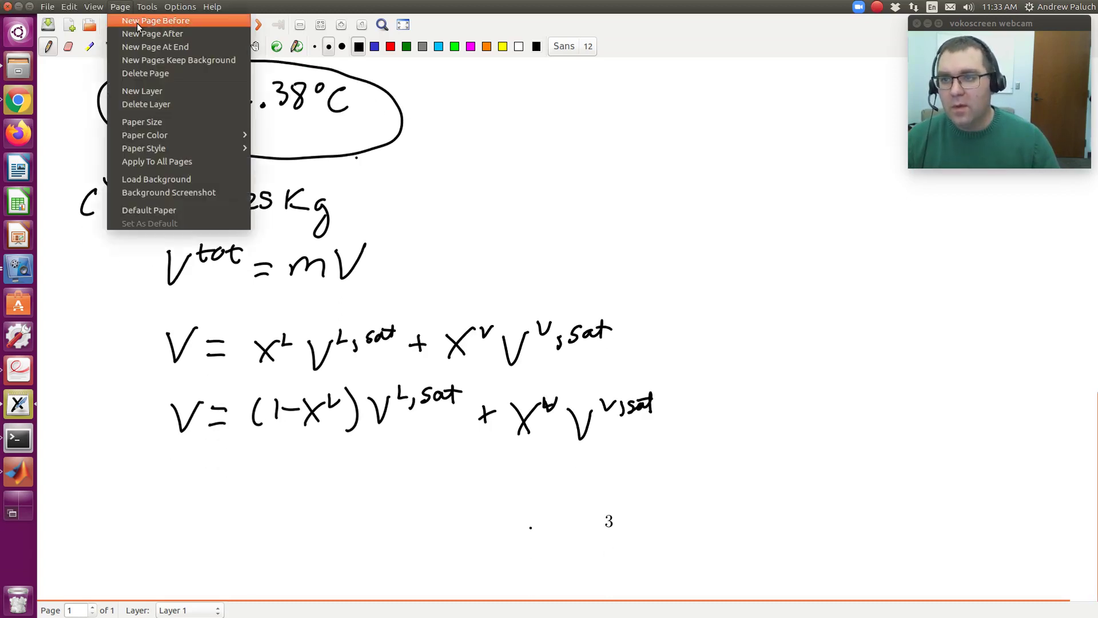
Append a blank page, correct (1−x^L) to (1−x^v), and start writing 'x^v =' below.
{"action": "left_click", "coordinate": [140, 29]}
{"action": "scroll", "coordinate": [540, 465], "scroll_direction": "up", "scroll_amount": 5}
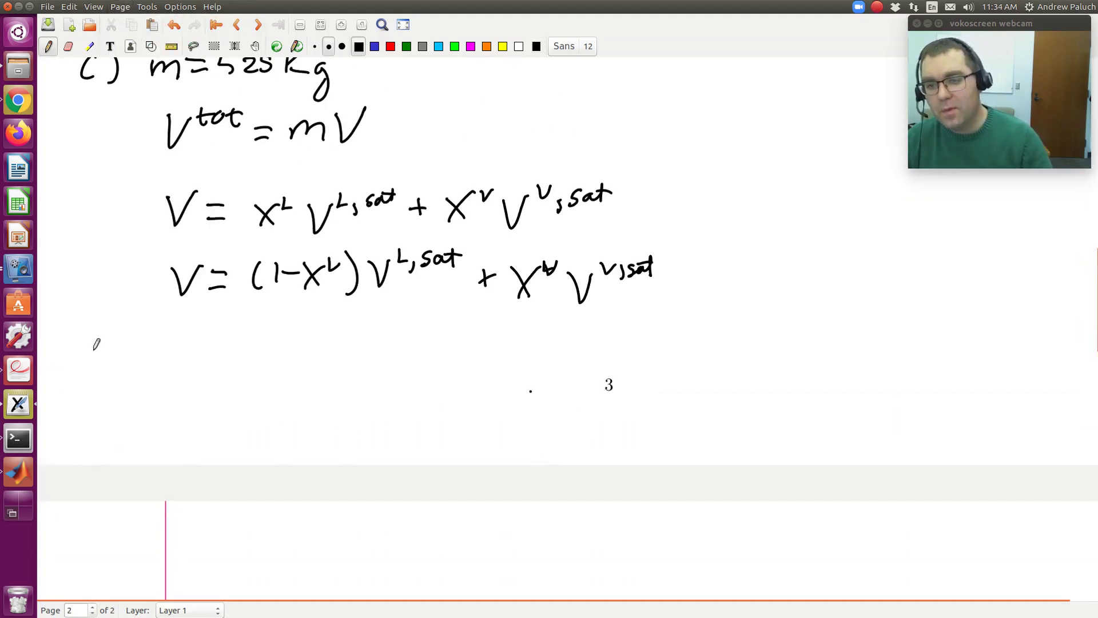
{"action": "left_click", "coordinate": [336, 252]}
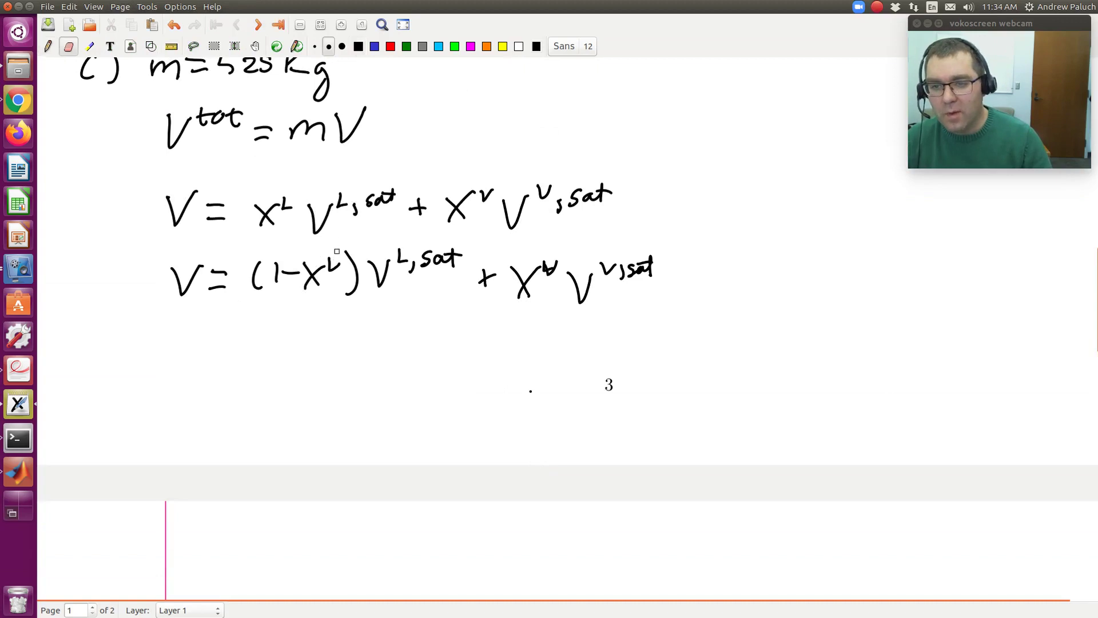
{"action": "key", "text": "ctrl+shift+p"}
{"action": "left_click_drag", "start_coordinate": [330, 262], "coordinate": [340, 261]}
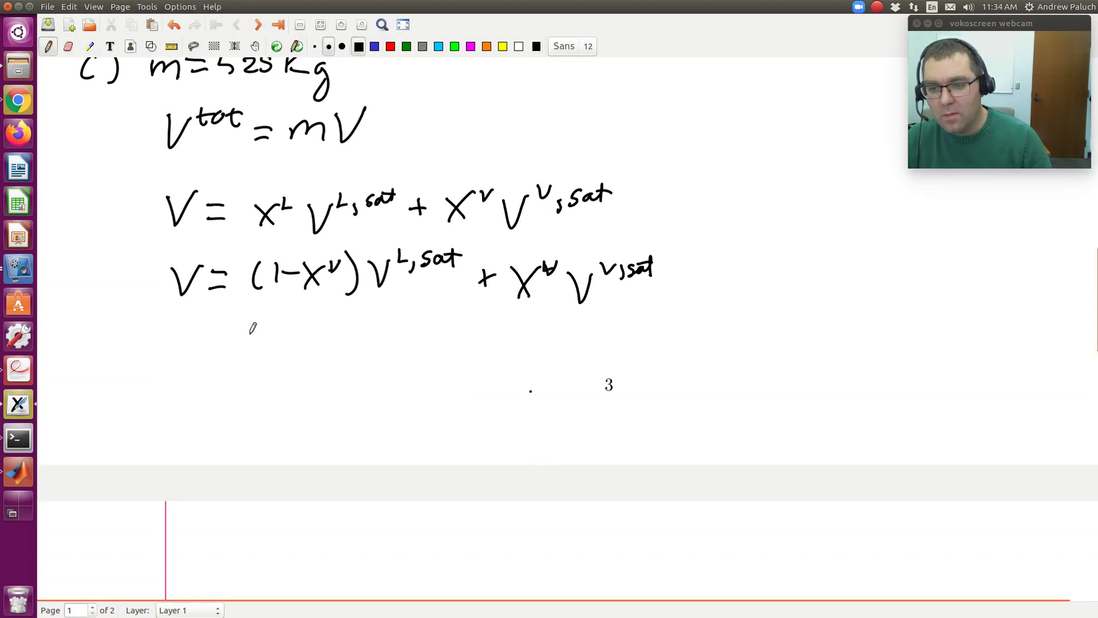
{"action": "left_click_drag", "start_coordinate": [241, 310], "coordinate": [261, 332]}
{"action": "mouse_move", "coordinate": [260, 312]}
{"action": "left_mouse_down"}
{"action": "mouse_move", "coordinate": [243, 333]}
{"action": "mouse_move", "coordinate": [278, 307]}
{"action": "mouse_move", "coordinate": [343, 327]}
{"action": "mouse_move", "coordinate": [367, 307]}
{"action": "left_mouse_up"}
Write x^v = 0.15 and the label 'V^L,sat =' beneath it.
{"action": "left_click", "coordinate": [331, 322]}
{"action": "left_click_drag", "start_coordinate": [239, 356], "coordinate": [287, 362]}
{"action": "mouse_move", "coordinate": [298, 360]}
{"action": "left_mouse_down"}
{"action": "mouse_move", "coordinate": [311, 358]}
{"action": "mouse_move", "coordinate": [311, 372]}
{"action": "mouse_move", "coordinate": [311, 363]}
{"action": "mouse_move", "coordinate": [291, 369]}
{"action": "mouse_move", "coordinate": [319, 361]}
{"action": "left_mouse_up"}
{"action": "key", "text": "shift+ctrl+e"}
{"action": "key", "text": "shift+ctrl+p"}
{"action": "mouse_move", "coordinate": [326, 341]}
{"action": "left_mouse_down"}
{"action": "mouse_move", "coordinate": [327, 359]}
{"action": "mouse_move", "coordinate": [352, 372]}
{"action": "left_mouse_up"}
Look up the liquid volume in the steam table and write 0.00118 m³/kg.
{"action": "key", "text": "alt+Tab"}
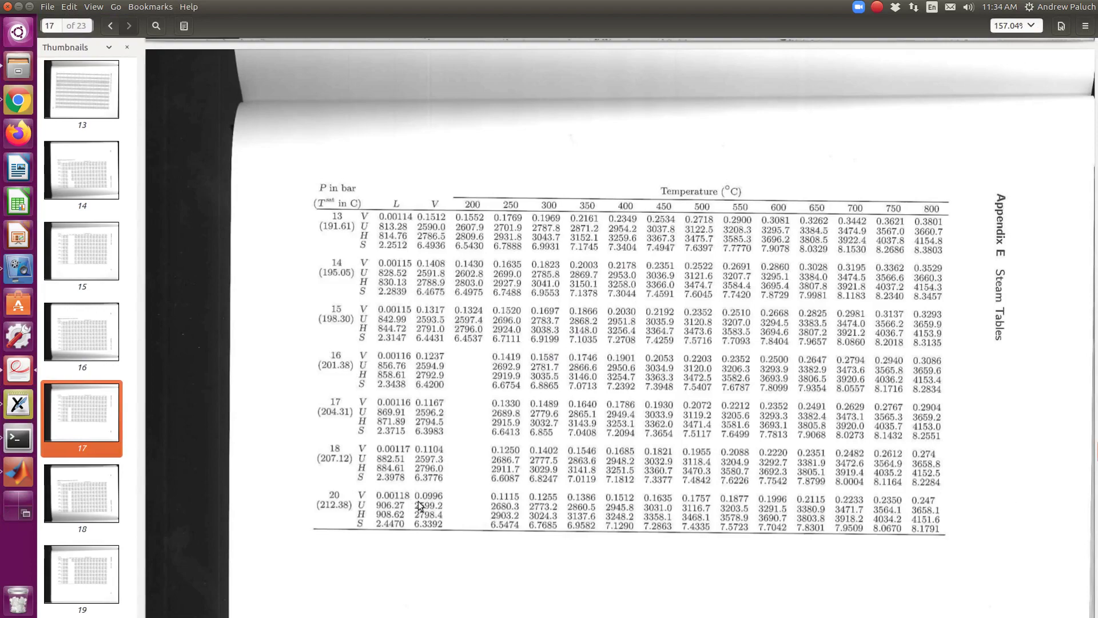
{"action": "key", "text": "alt+Tab"}
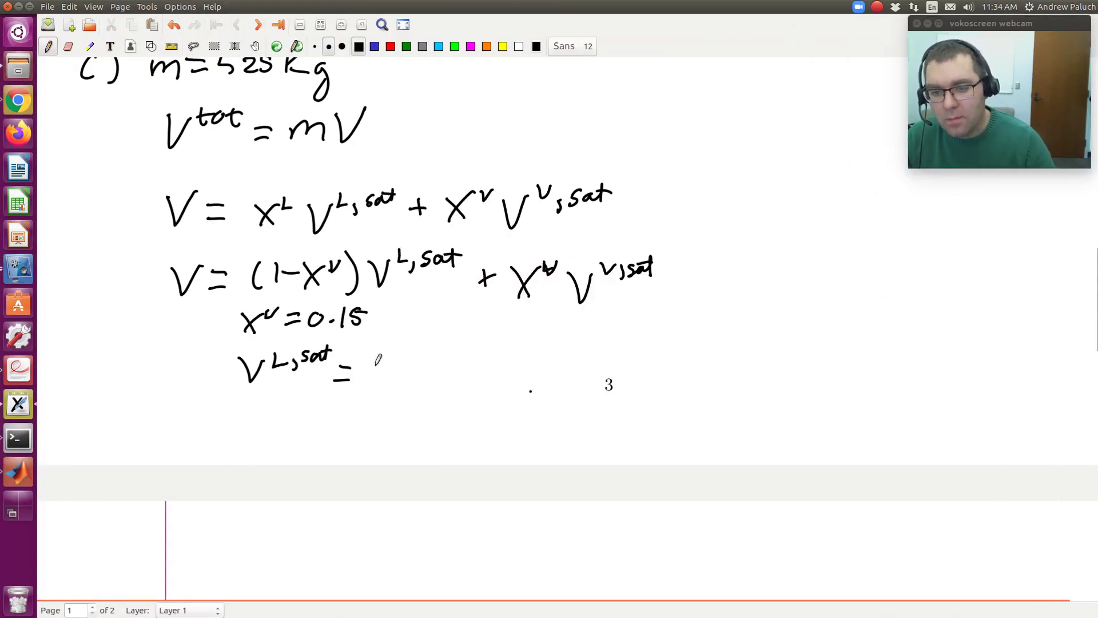
{"action": "left_click", "coordinate": [396, 372]}
{"action": "mouse_move", "coordinate": [383, 363]}
{"action": "left_mouse_down"}
{"action": "mouse_move", "coordinate": [434, 360]}
{"action": "mouse_move", "coordinate": [444, 379]}
{"action": "left_mouse_up"}
{"action": "mouse_move", "coordinate": [455, 357]}
{"action": "left_mouse_down"}
{"action": "mouse_move", "coordinate": [453, 379]}
{"action": "mouse_move", "coordinate": [469, 358]}
{"action": "mouse_move", "coordinate": [512, 373]}
{"action": "mouse_move", "coordinate": [521, 357]}
{"action": "left_mouse_up"}
{"action": "mouse_move", "coordinate": [534, 355]}
{"action": "left_mouse_down"}
{"action": "mouse_move", "coordinate": [529, 379]}
{"action": "mouse_move", "coordinate": [539, 380]}
{"action": "left_mouse_up"}
{"action": "mouse_move", "coordinate": [556, 359]}
{"action": "left_mouse_down"}
{"action": "mouse_move", "coordinate": [572, 379]}
{"action": "mouse_move", "coordinate": [552, 394]}
{"action": "left_mouse_up"}
Write the next line's label 'V^v,sat ='.
{"action": "scroll", "coordinate": [559, 346], "scroll_direction": "up", "scroll_amount": 5}
{"action": "scroll", "coordinate": [515, 343], "scroll_direction": "down", "scroll_amount": 4}
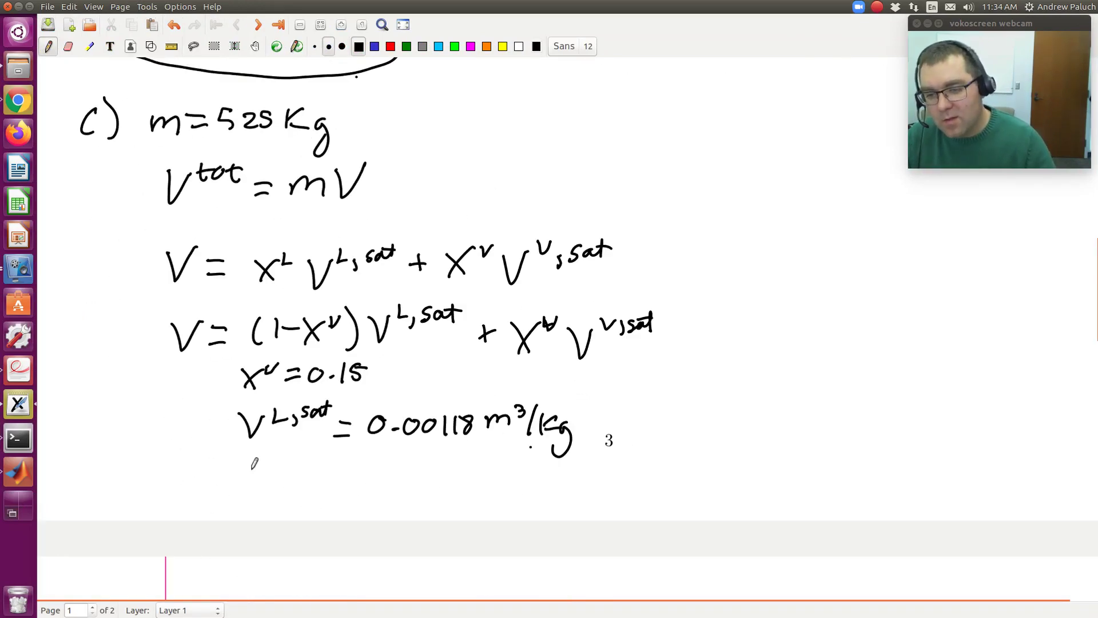
{"action": "left_click_drag", "start_coordinate": [249, 463], "coordinate": [286, 458]}
{"action": "mouse_move", "coordinate": [297, 466]}
{"action": "left_mouse_down"}
{"action": "mouse_move", "coordinate": [295, 475]}
{"action": "mouse_move", "coordinate": [326, 475]}
{"action": "left_mouse_up"}
{"action": "mouse_move", "coordinate": [338, 458]}
{"action": "left_mouse_down"}
{"action": "mouse_move", "coordinate": [339, 475]}
{"action": "mouse_move", "coordinate": [344, 463]}
{"action": "mouse_move", "coordinate": [371, 468]}
{"action": "left_mouse_up"}
{"action": "left_click_drag", "start_coordinate": [350, 483], "coordinate": [363, 482]}
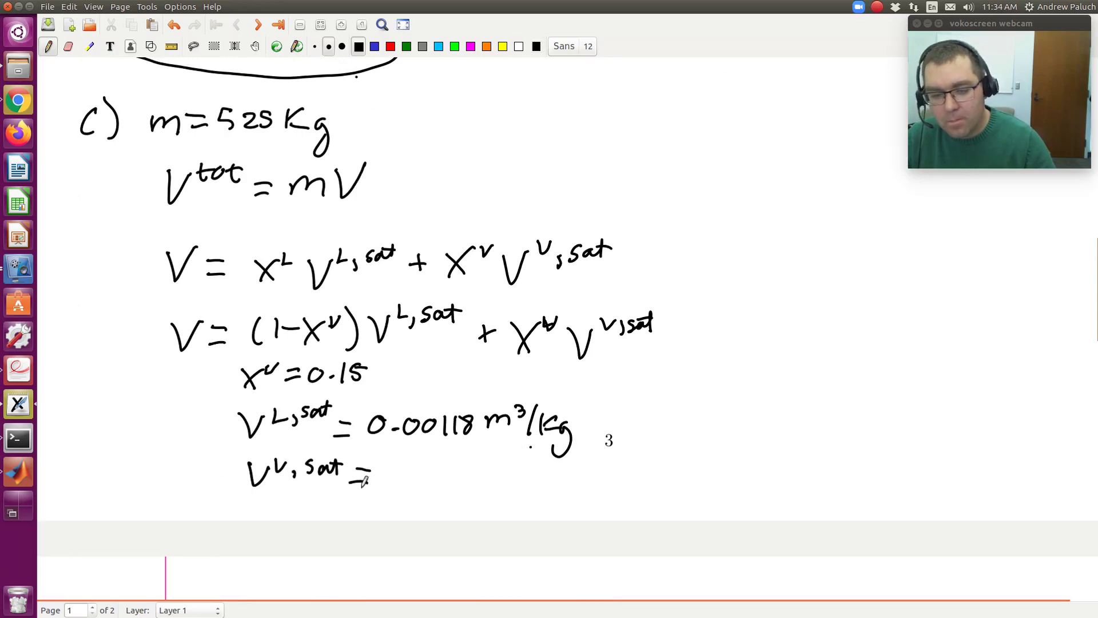
{"action": "key", "text": "alt+Tab"}
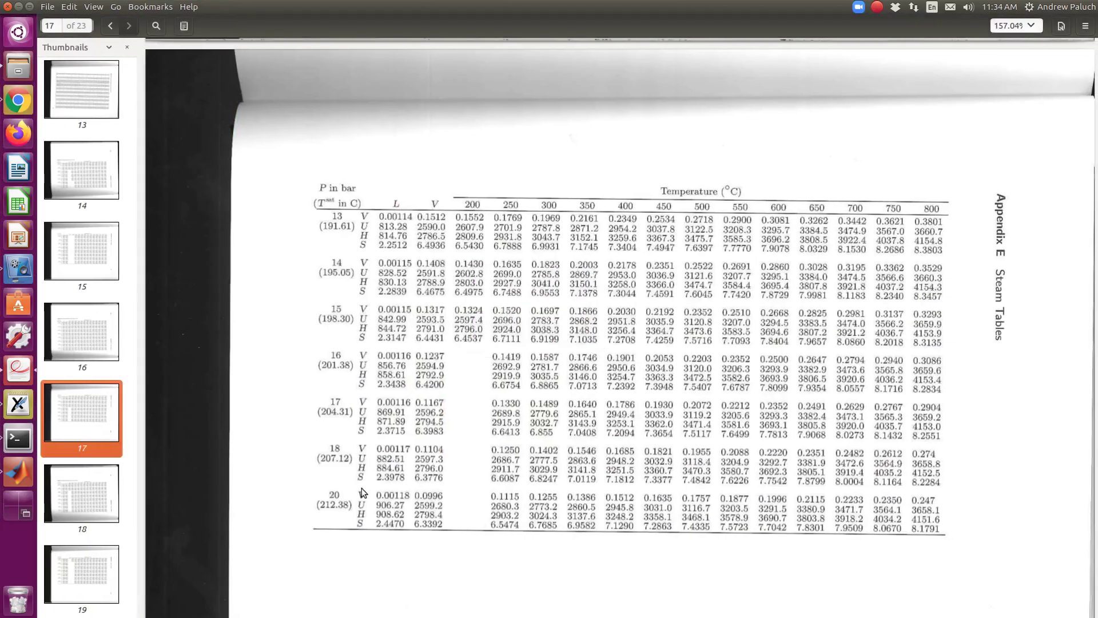
Complete the vapour line with 0.0996 m³/kg after 'V^v,sat ='.
{"action": "key", "text": "alt+Tab"}
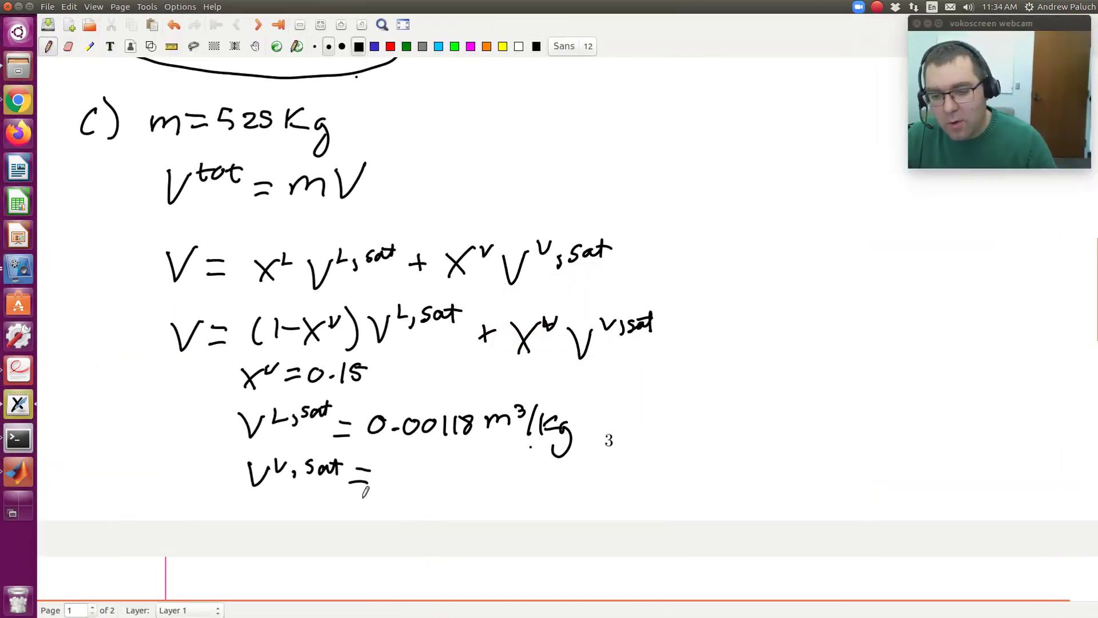
{"action": "mouse_move", "coordinate": [394, 459]}
{"action": "left_mouse_down"}
{"action": "mouse_move", "coordinate": [387, 470]}
{"action": "mouse_move", "coordinate": [458, 452]}
{"action": "mouse_move", "coordinate": [538, 466]}
{"action": "mouse_move", "coordinate": [555, 454]}
{"action": "mouse_move", "coordinate": [560, 483]}
{"action": "mouse_move", "coordinate": [575, 487]}
{"action": "left_mouse_up"}
{"action": "left_click", "coordinate": [415, 480]}
{"action": "left_click_drag", "start_coordinate": [591, 457], "coordinate": [605, 481]}
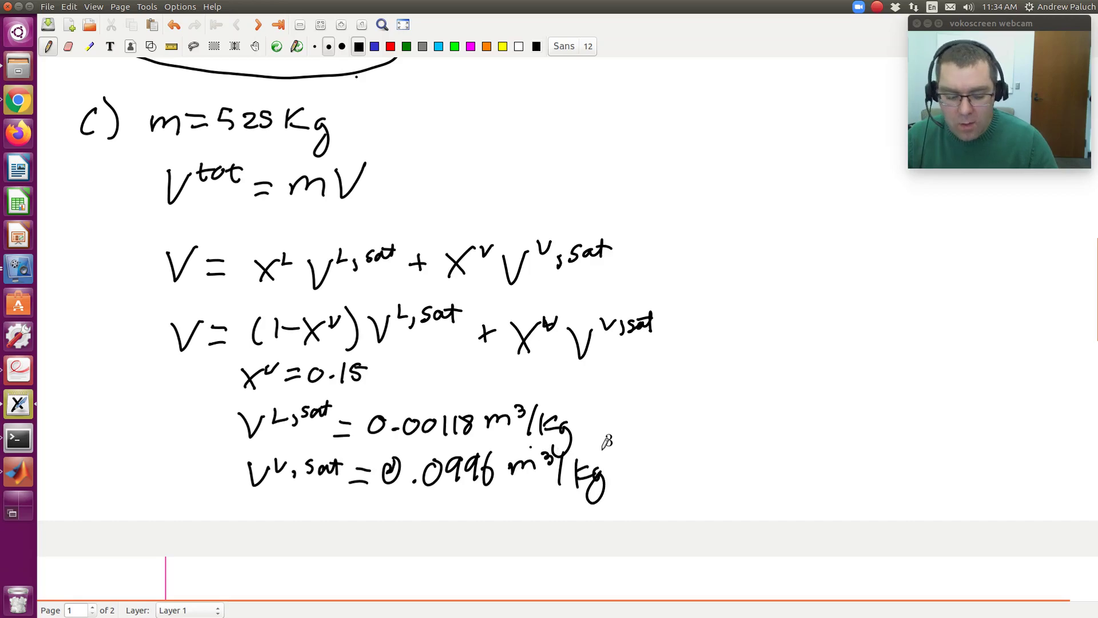
Recheck the steam table and scroll through part c to review both saturated volumes.
{"action": "scroll", "coordinate": [605, 443], "scroll_direction": "down", "scroll_amount": 1}
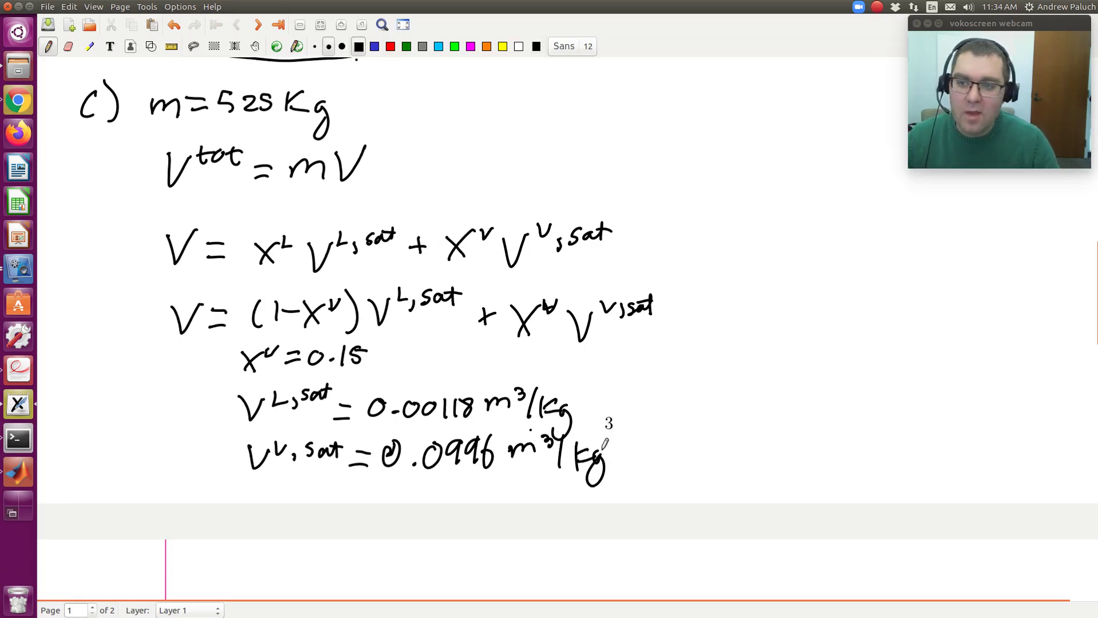
{"action": "scroll", "coordinate": [604, 444], "scroll_direction": "up", "scroll_amount": 3}
{"action": "key", "text": "alt+Tab"}
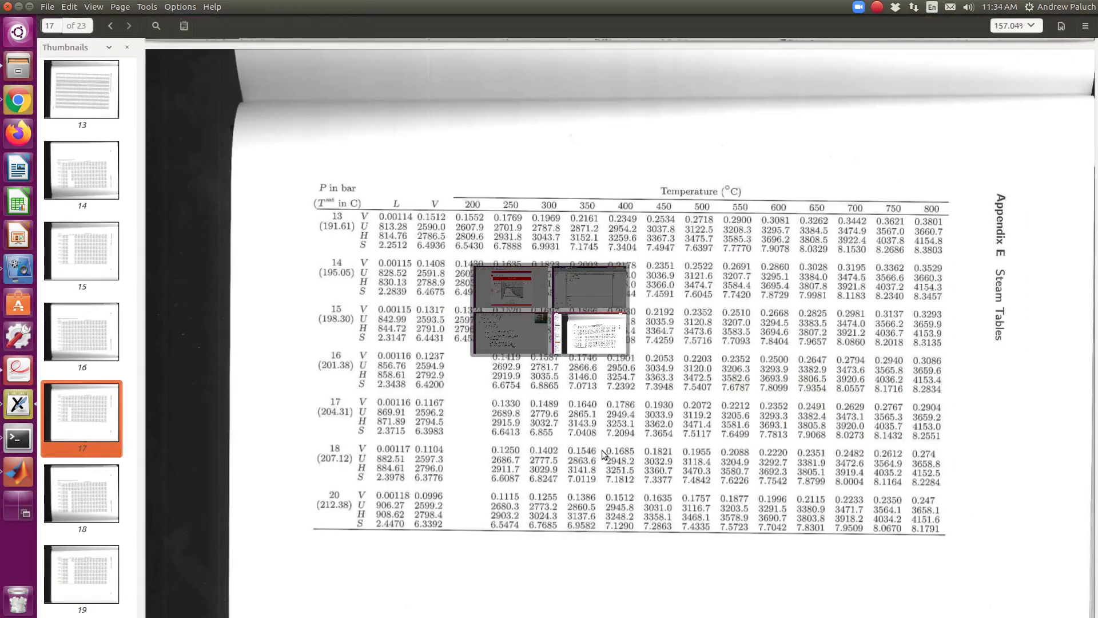
{"action": "key", "text": "alt+Tab"}
{"action": "scroll", "coordinate": [605, 443], "scroll_direction": "up", "scroll_amount": 7}
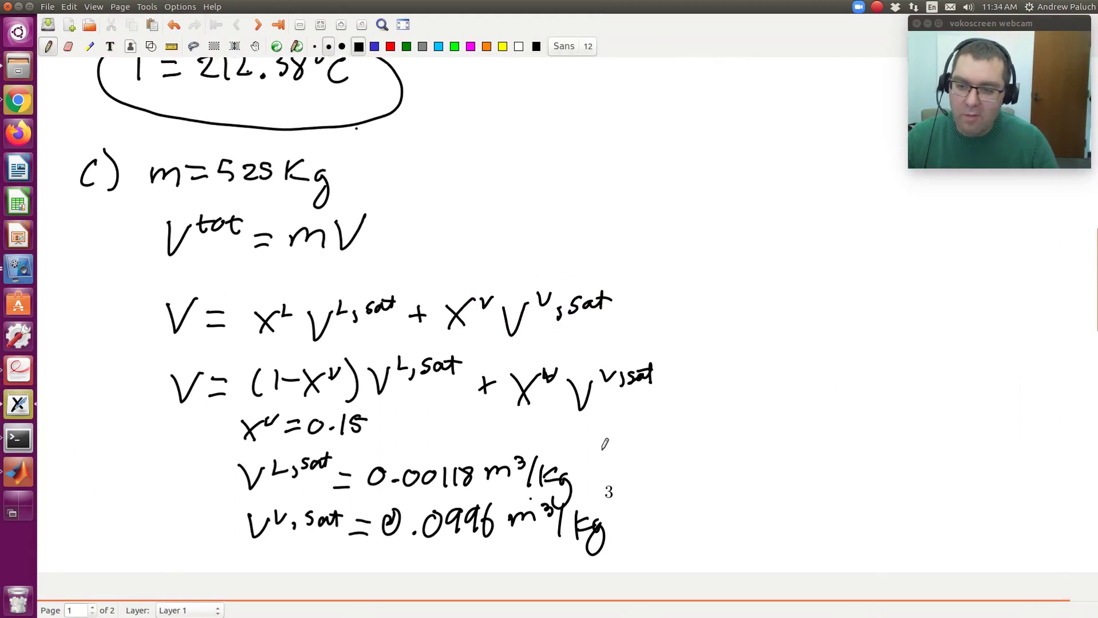
{"action": "scroll", "coordinate": [605, 443], "scroll_direction": "up", "scroll_amount": 3}
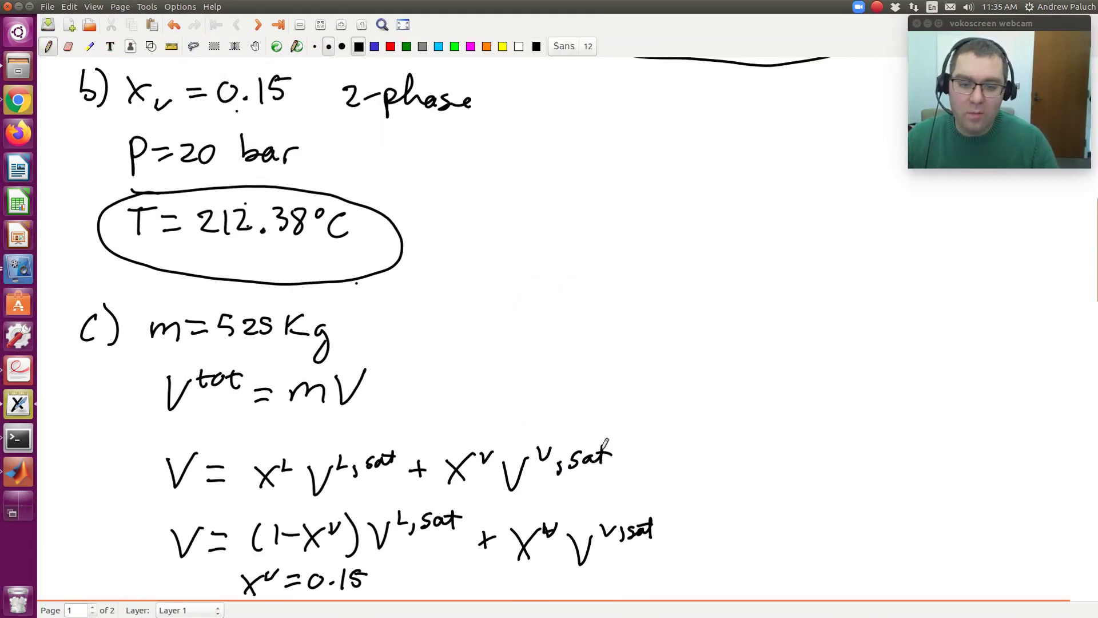
{"action": "scroll", "coordinate": [603, 442], "scroll_direction": "down", "scroll_amount": 8}
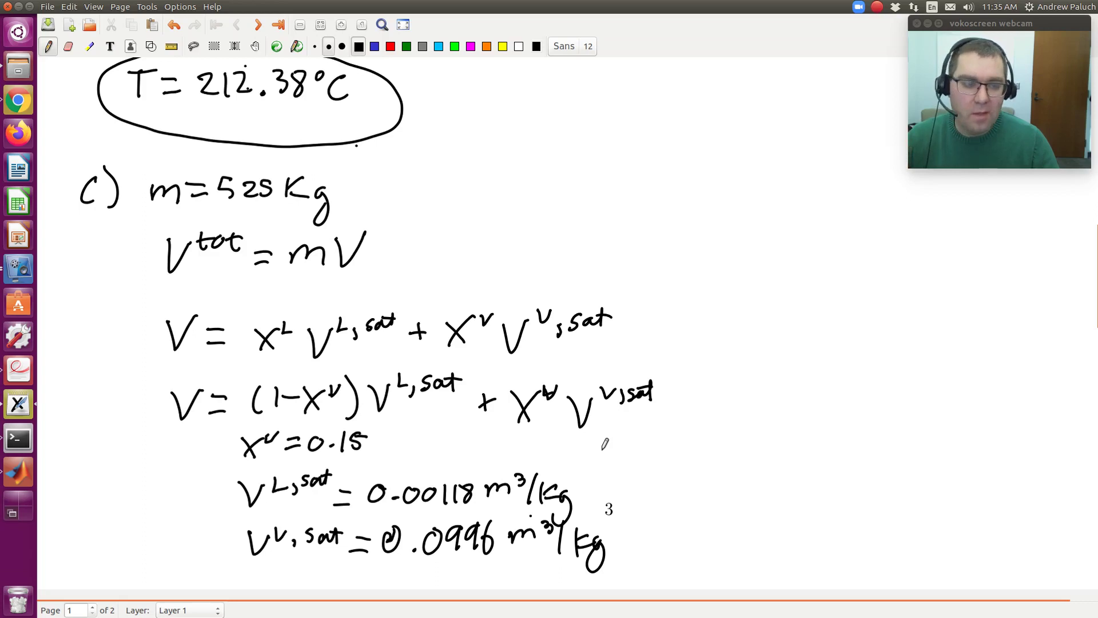
{"action": "scroll", "coordinate": [604, 444], "scroll_direction": "down", "scroll_amount": 5}
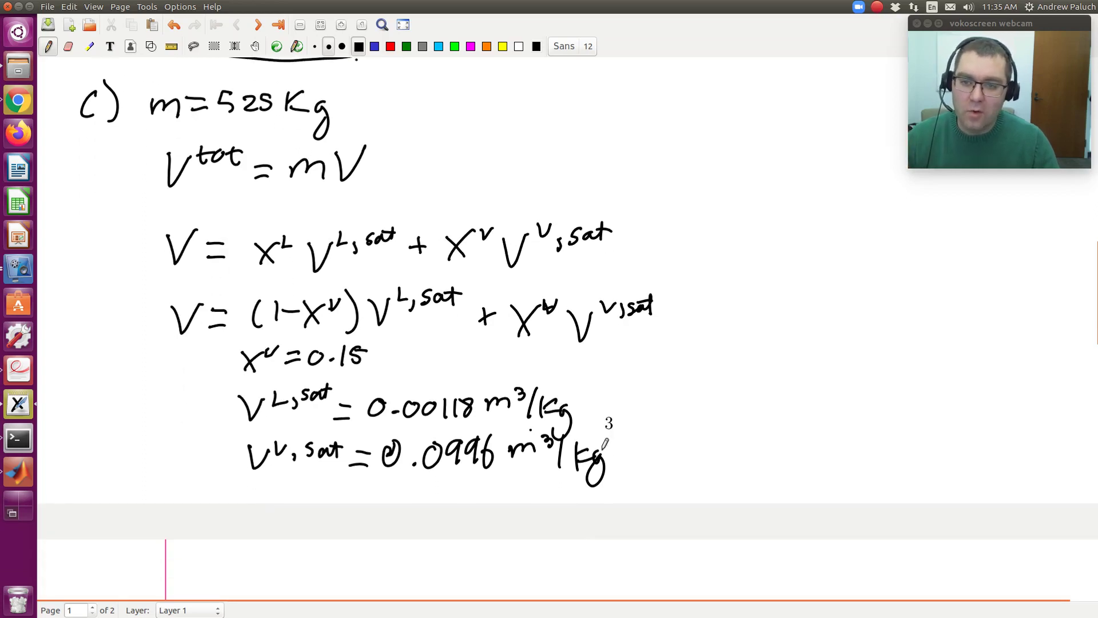